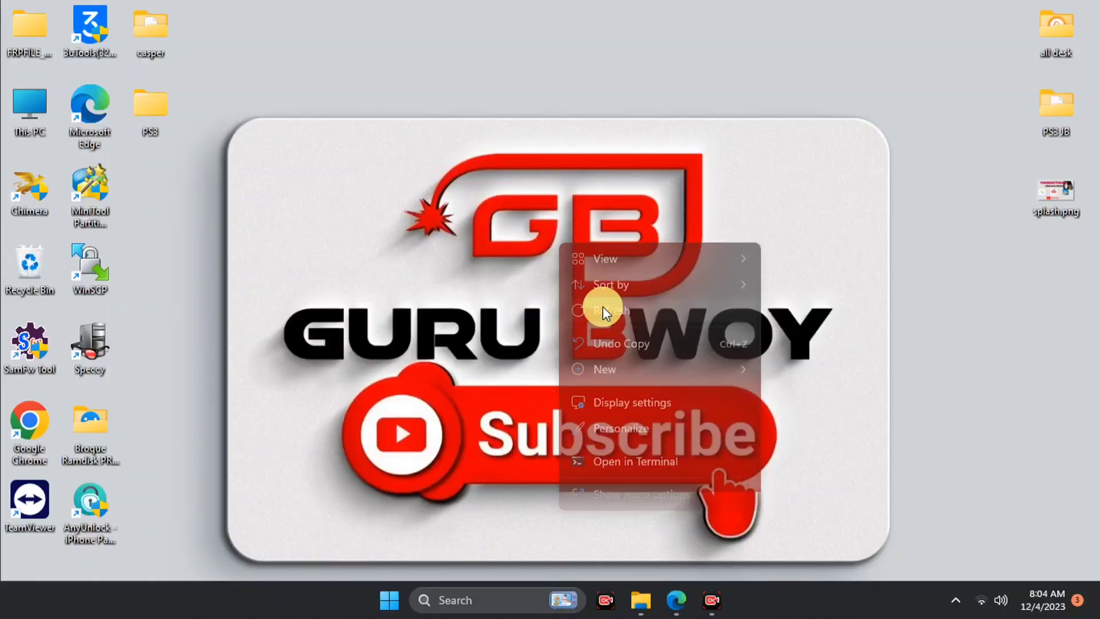
- Show the iPhone 6s on its Wi-Fi setup screen, then move to the computer desktop
{"action": "left_click", "coordinate": [603, 307]}
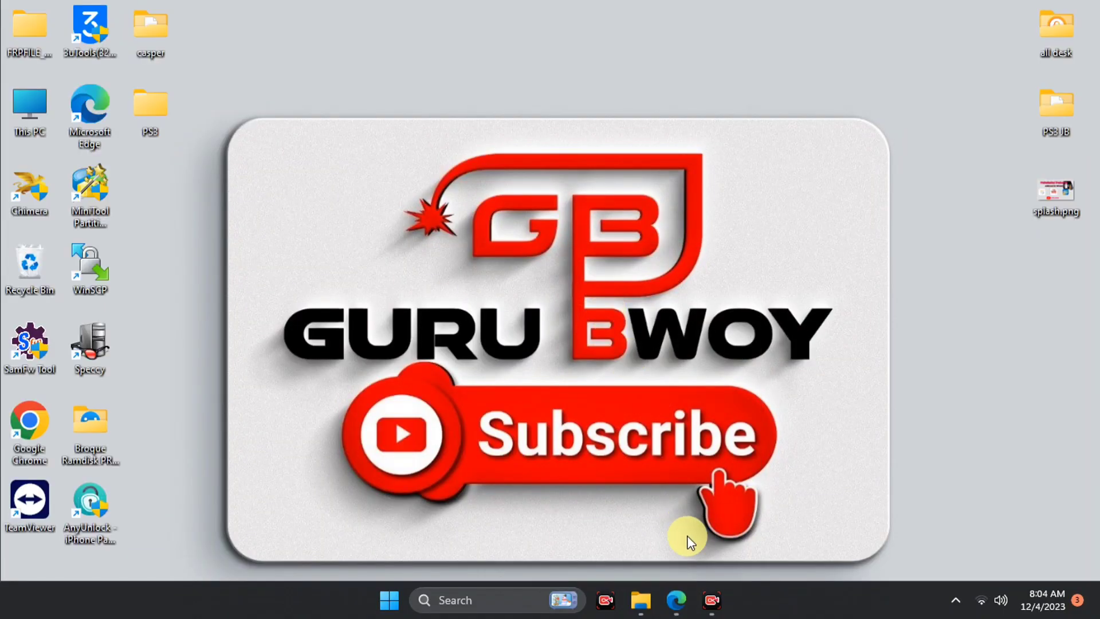
- Bring back the AnyUnlock product page in Edge and select its full web address
{"action": "left_click", "coordinate": [678, 601]}
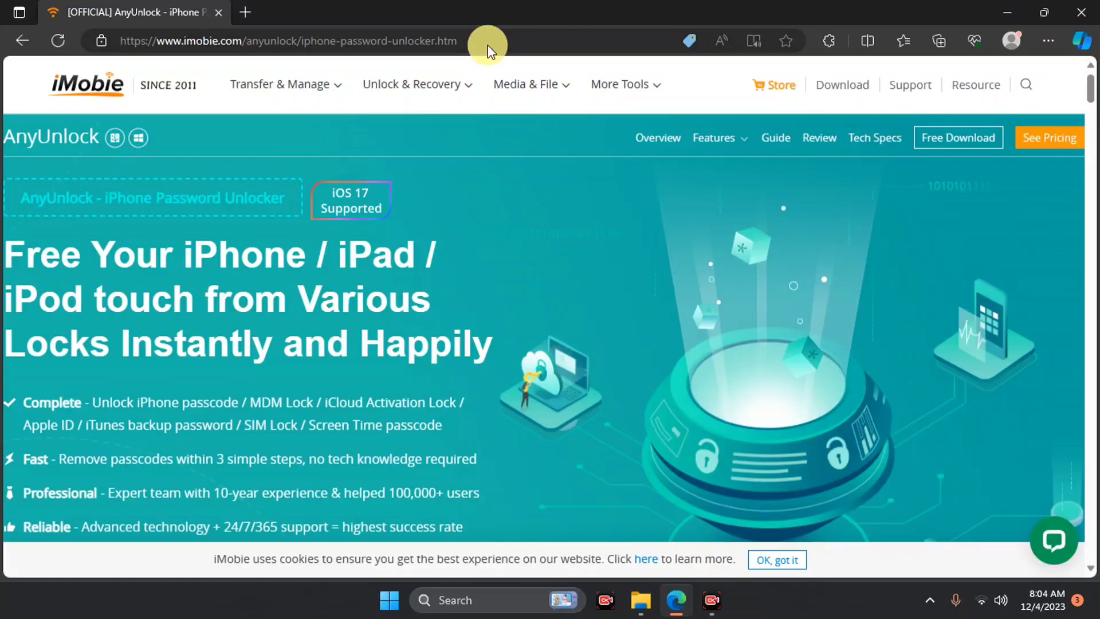
{"action": "left_click_drag", "start_coordinate": [487, 62], "coordinate": [295, 11]}
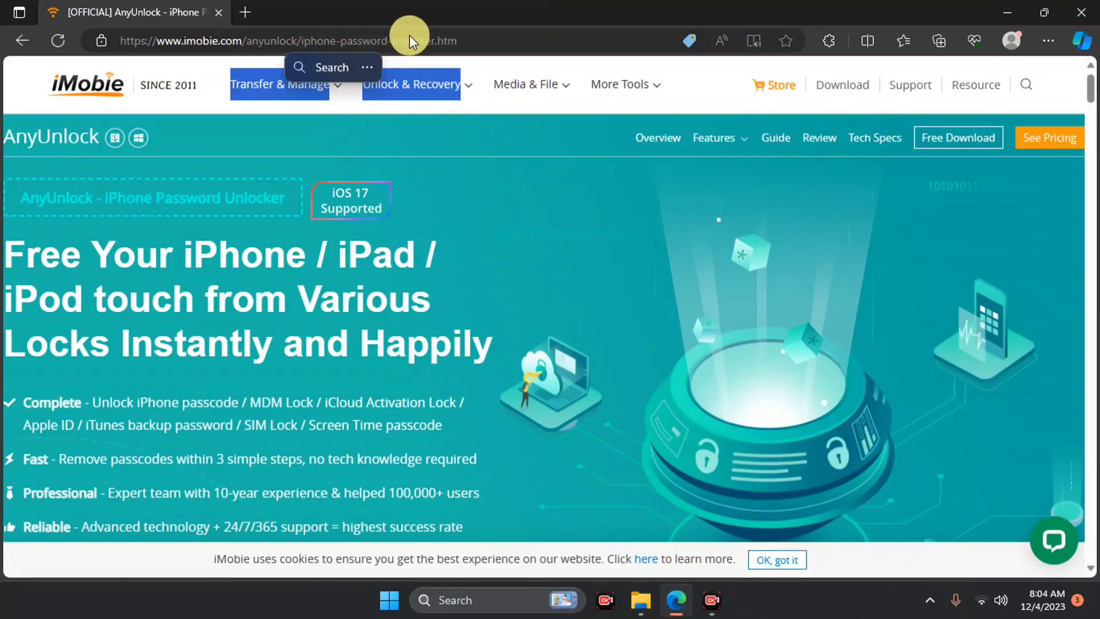
{"action": "left_click", "coordinate": [462, 40]}
{"action": "left_click_drag", "start_coordinate": [467, 39], "coordinate": [125, 33]}
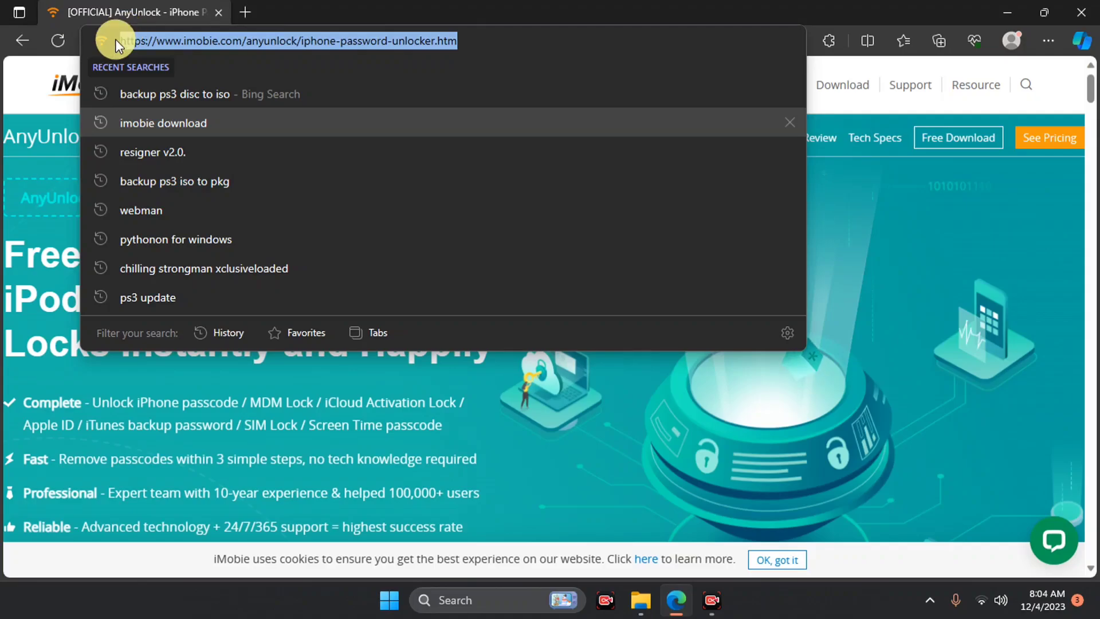
{"action": "left_click", "coordinate": [19, 184]}
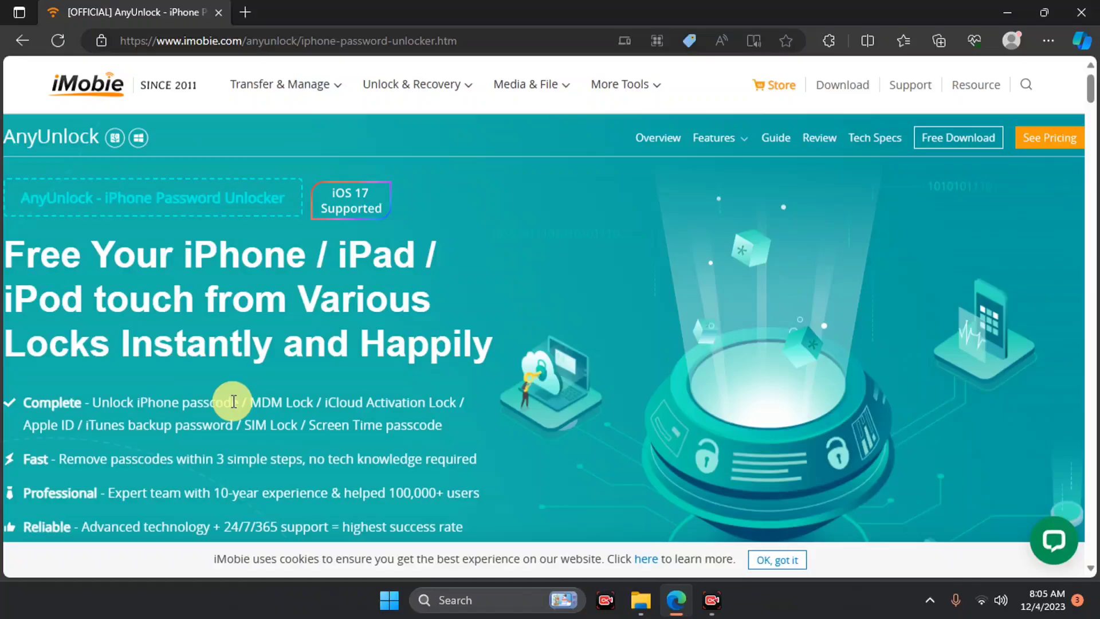
{"action": "scroll", "coordinate": [282, 434], "scroll_direction": "down", "scroll_amount": 2}
{"action": "scroll", "coordinate": [284, 434], "scroll_direction": "down", "scroll_amount": 1}
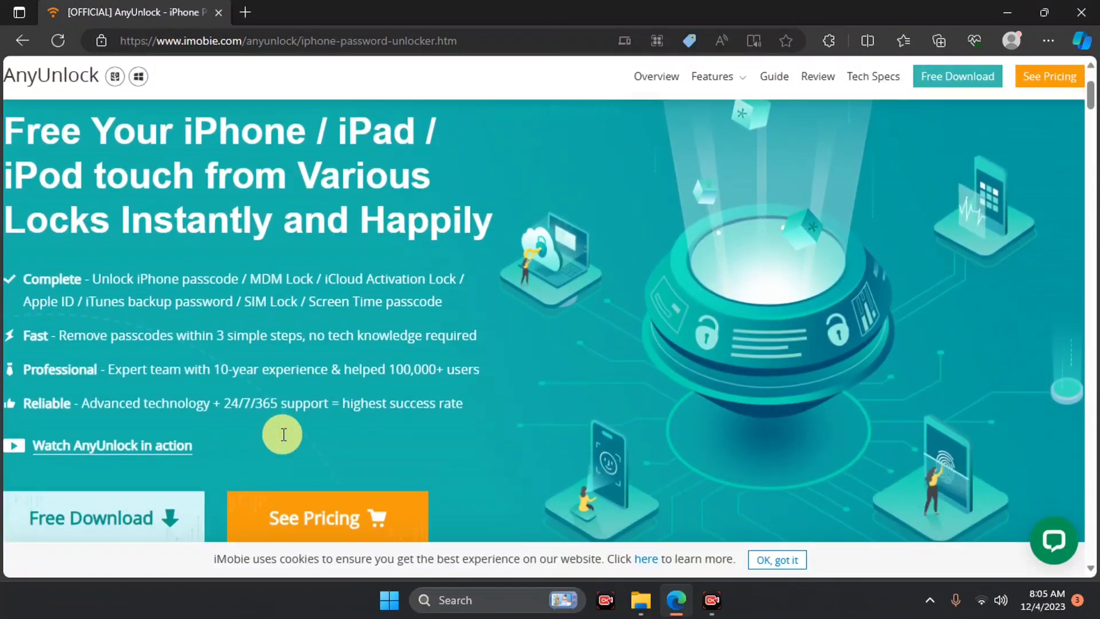
{"action": "scroll", "coordinate": [283, 434], "scroll_direction": "down", "scroll_amount": 1}
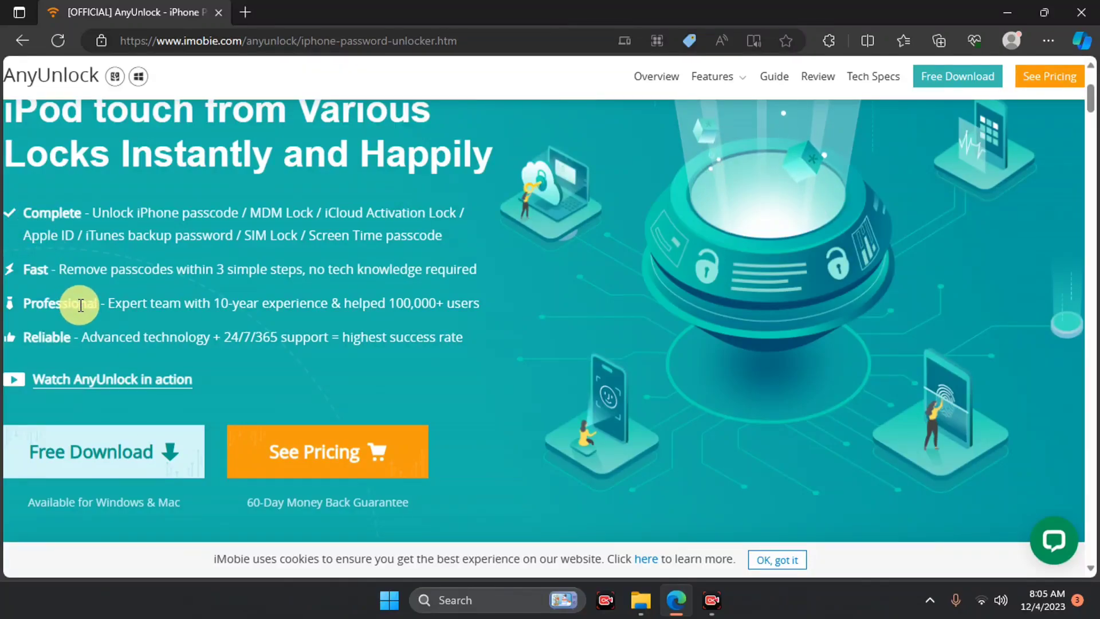
{"action": "scroll", "coordinate": [93, 483], "scroll_direction": "down", "scroll_amount": 2}
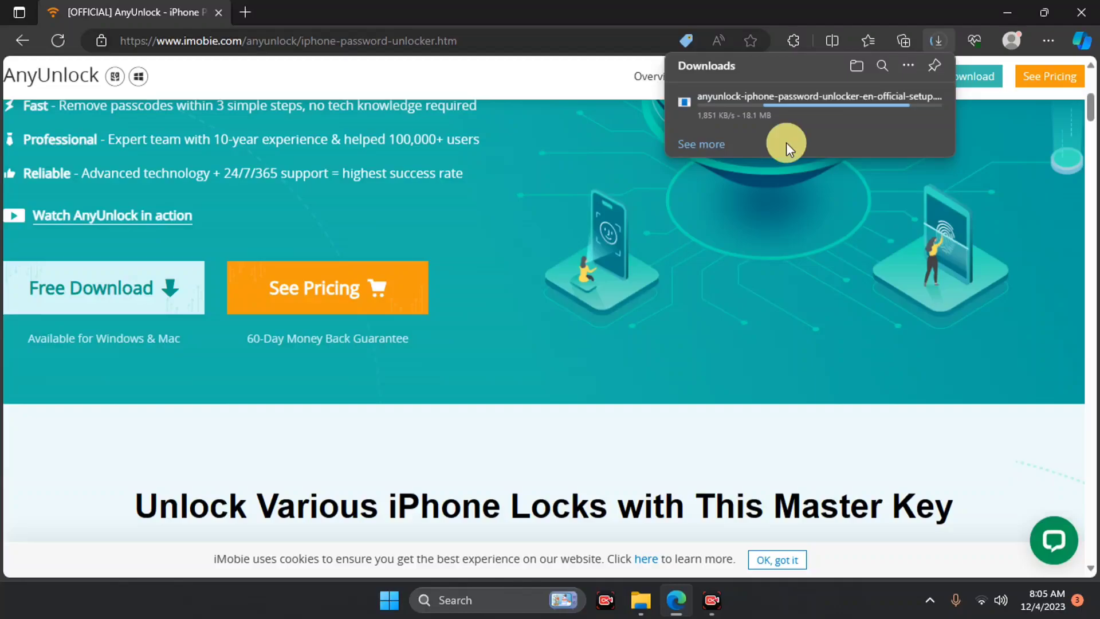
- Launch the downloaded AnyUnlock installer, minimise Edge, and quit setup without installing
{"action": "left_click", "coordinate": [727, 115]}
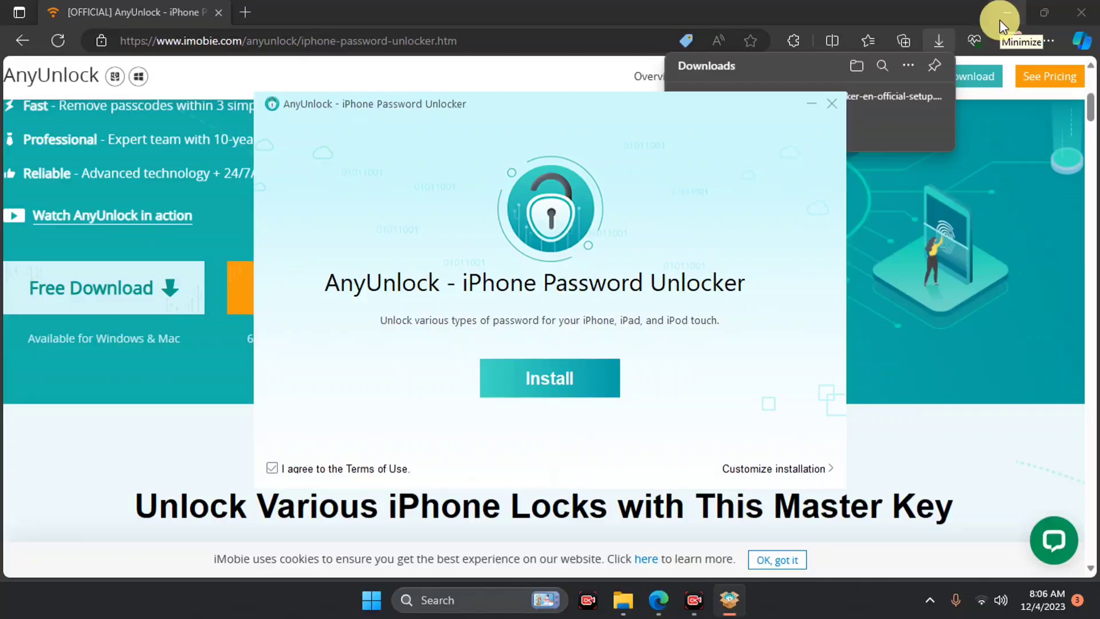
{"action": "left_click", "coordinate": [1000, 19]}
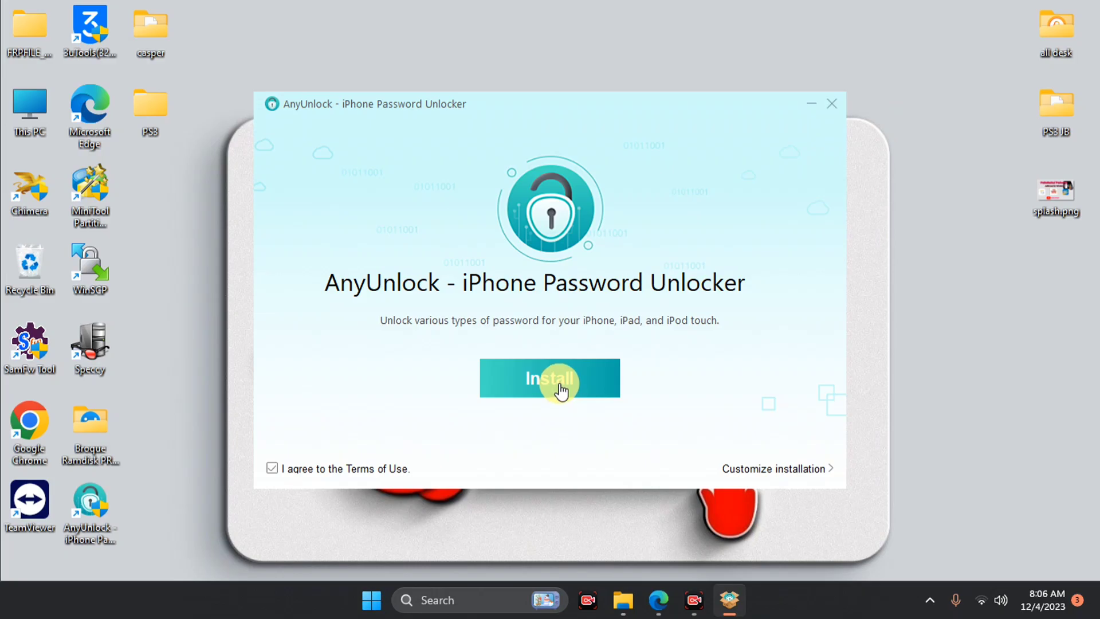
{"action": "left_click", "coordinate": [833, 110]}
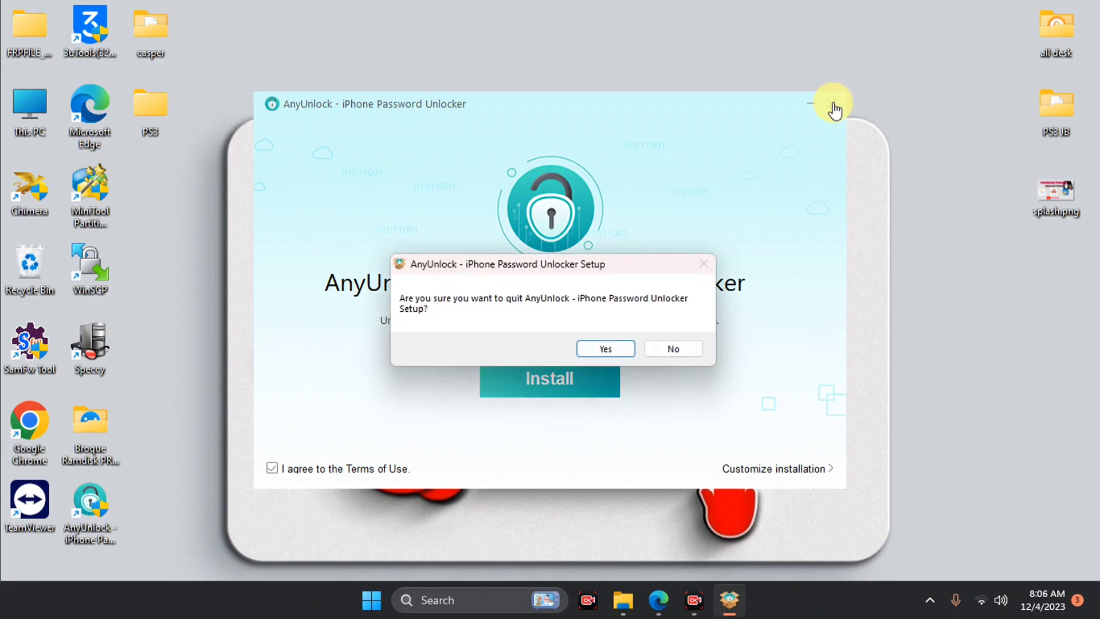
{"action": "left_click", "coordinate": [621, 348]}
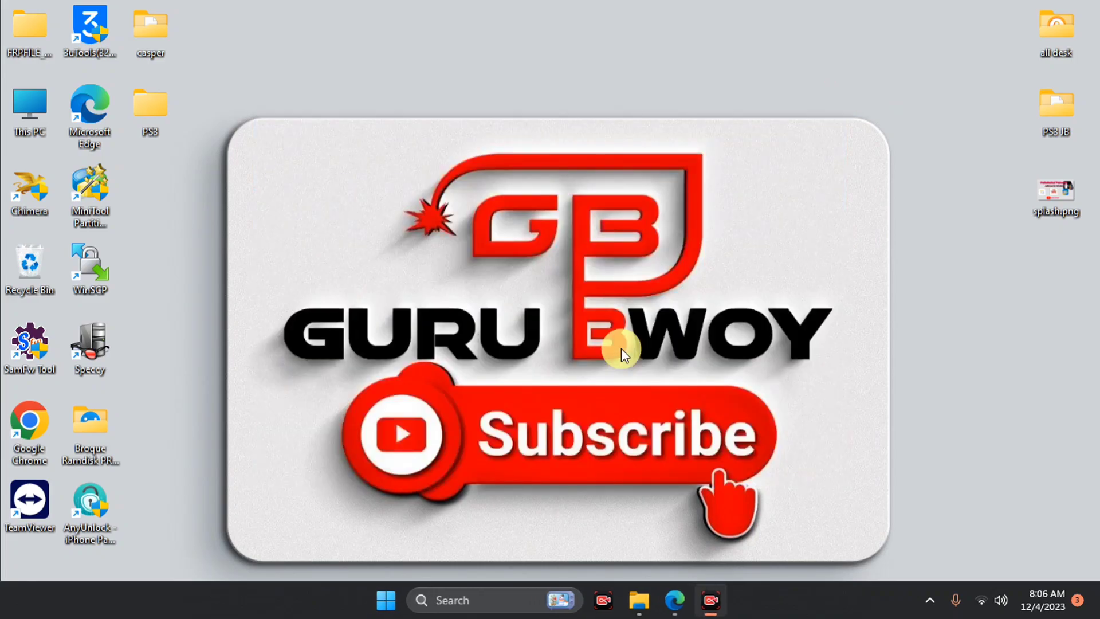
- Launch AnyUnlock from its desktop shortcut and move its window to the left
{"action": "left_click", "coordinate": [87, 508]}
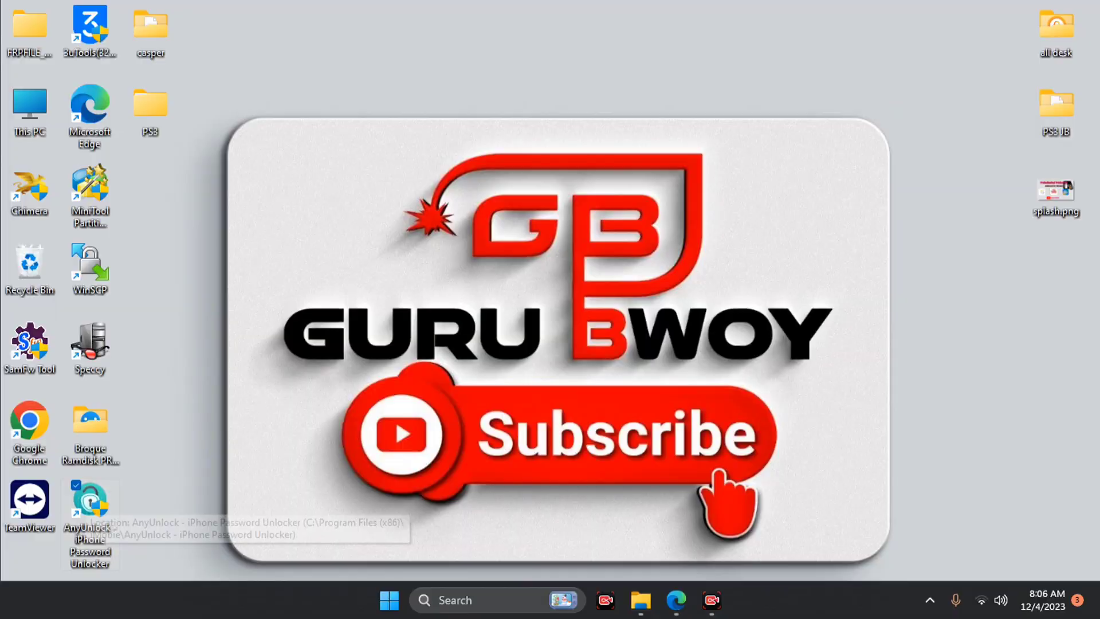
{"action": "left_click", "coordinate": [421, 435]}
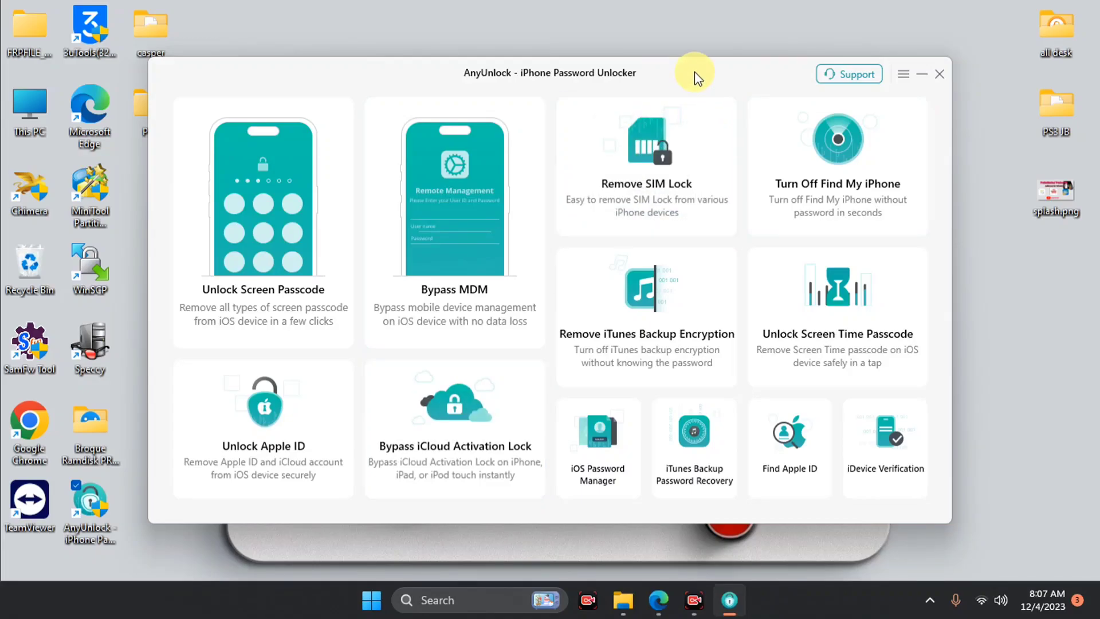
{"action": "left_click_drag", "start_coordinate": [695, 72], "coordinate": [579, 51]}
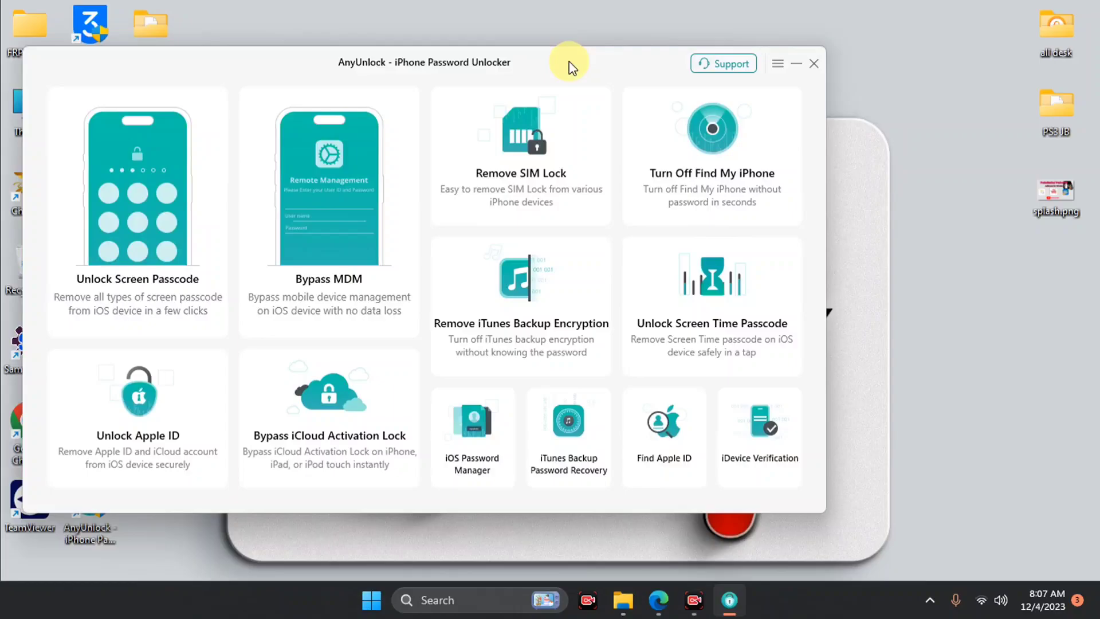
{"action": "left_click_drag", "start_coordinate": [578, 54], "coordinate": [559, 70]}
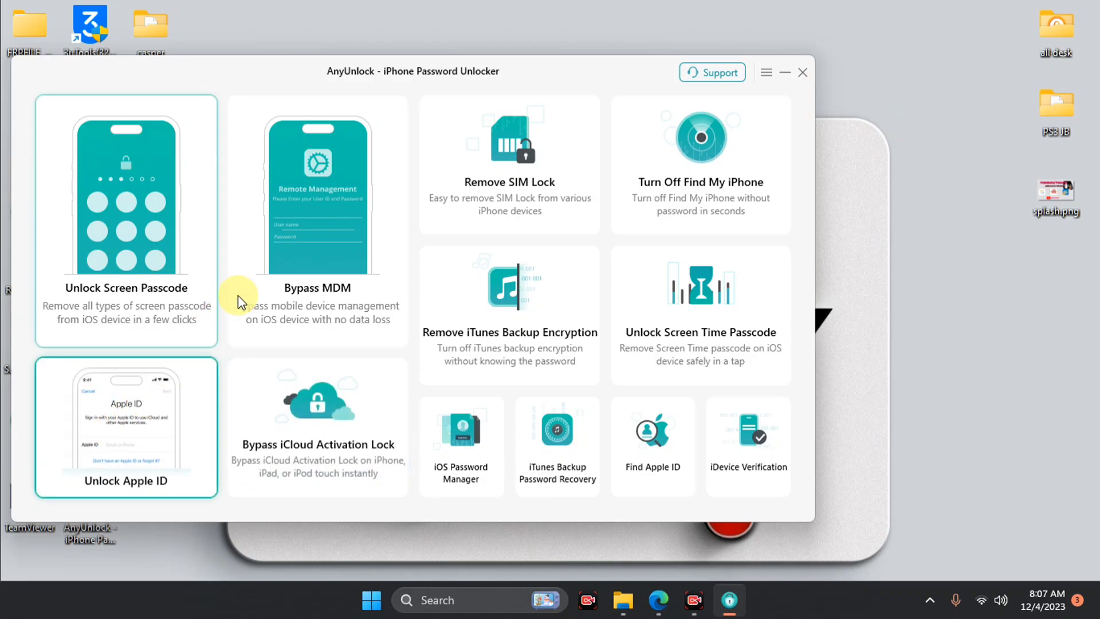
- Open the Bypass MDM tool and start the bypass for the connected iPhone 6S
{"action": "left_click", "coordinate": [293, 173]}
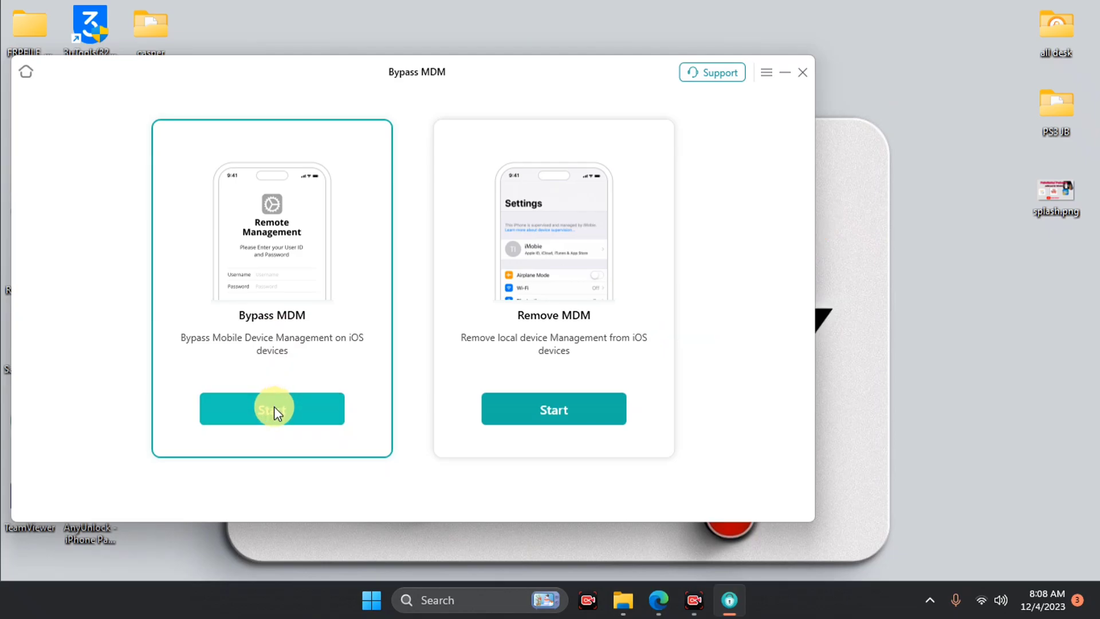
{"action": "left_click", "coordinate": [274, 407]}
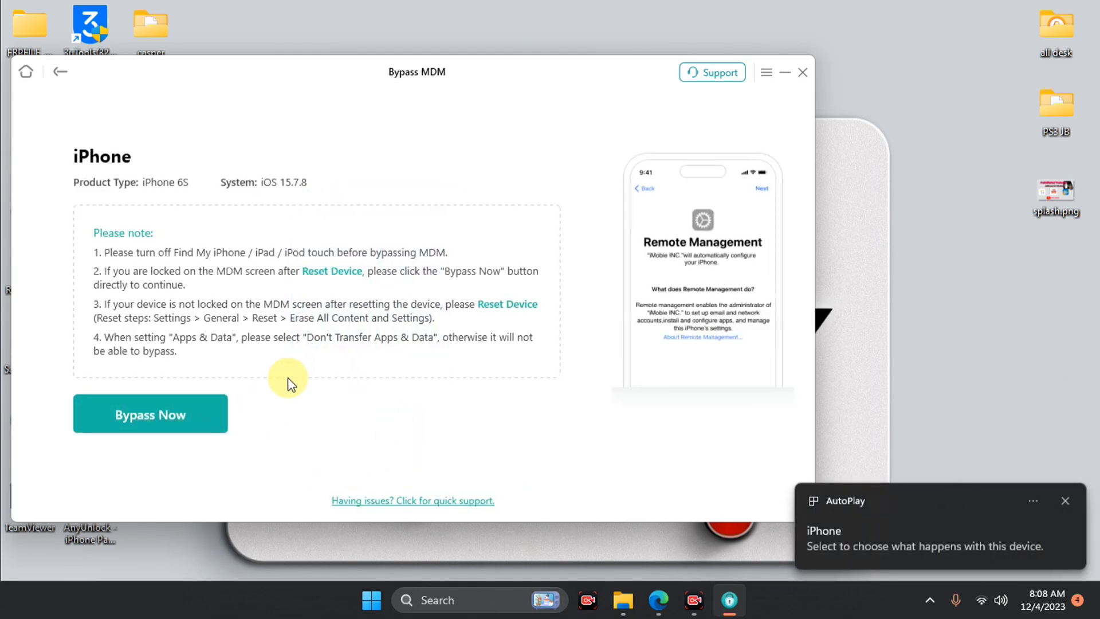
{"action": "left_click", "coordinate": [175, 428]}
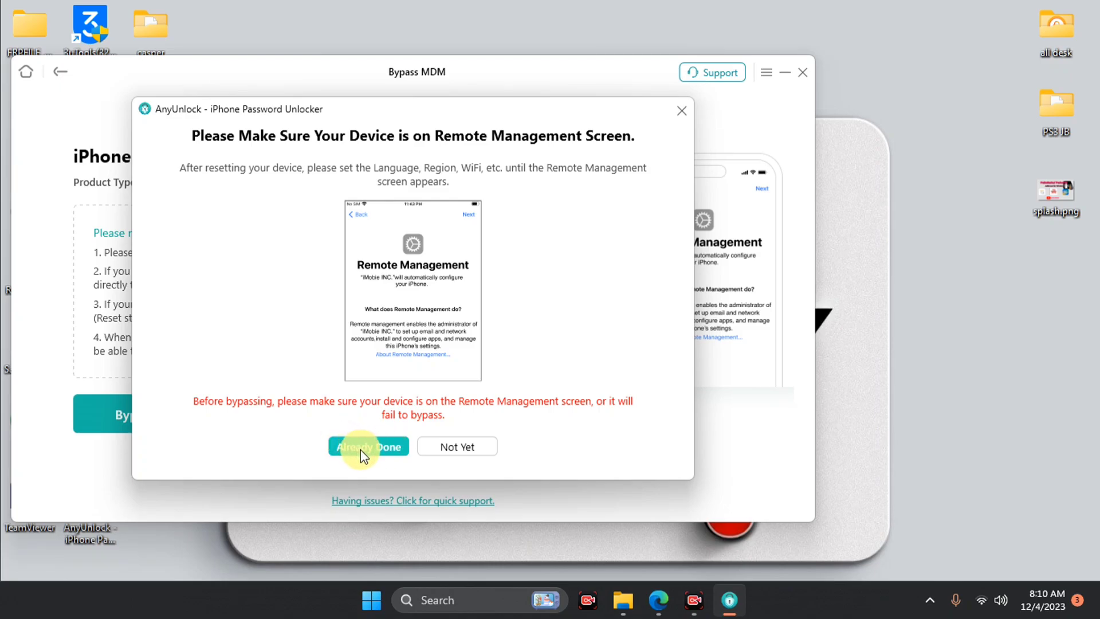
- Confirm with Already Done that the iPhone shows the Remote Management screen
{"action": "left_click", "coordinate": [362, 454]}
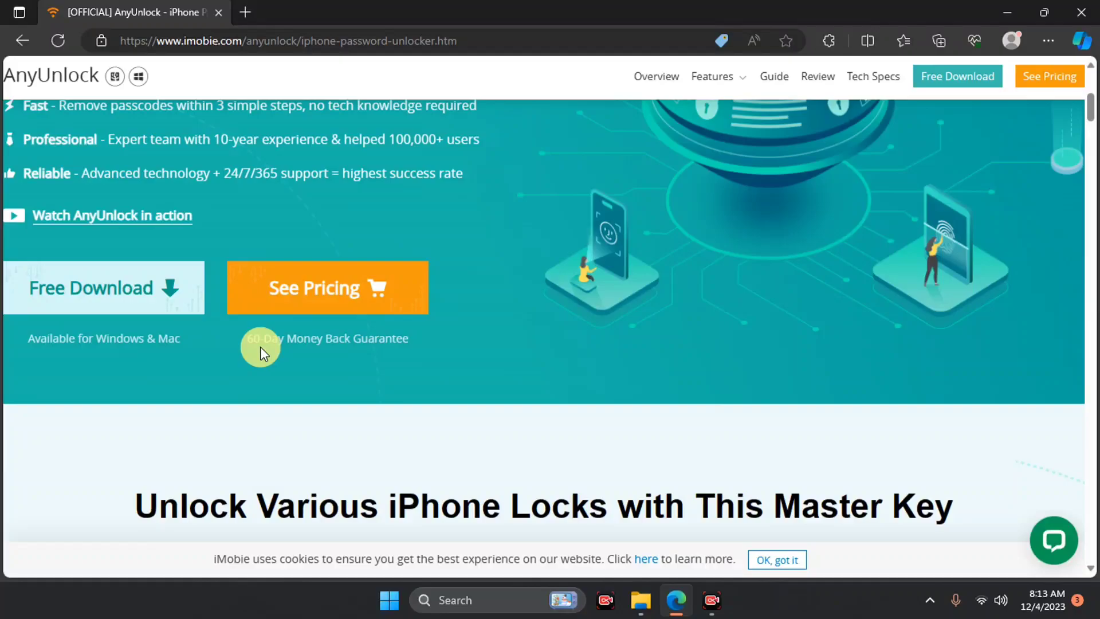
- Open AnyUnlock pricing, dismiss the Black Friday popup, and choose the Bypass MDM-only plan
{"action": "left_click", "coordinate": [342, 295]}
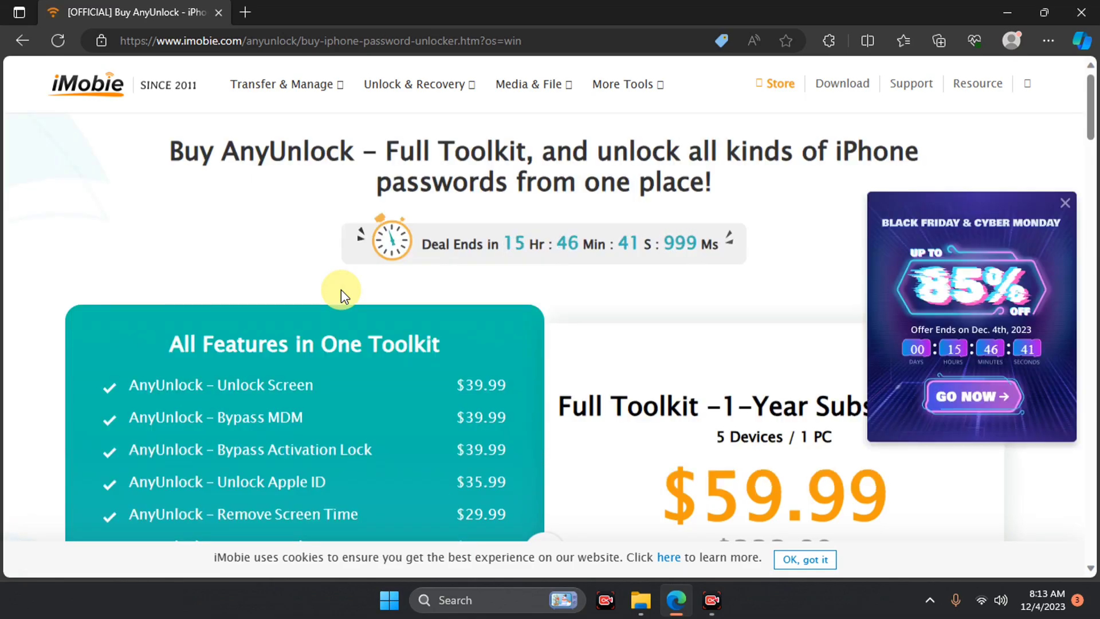
{"action": "scroll", "coordinate": [342, 290], "scroll_direction": "down", "scroll_amount": 1}
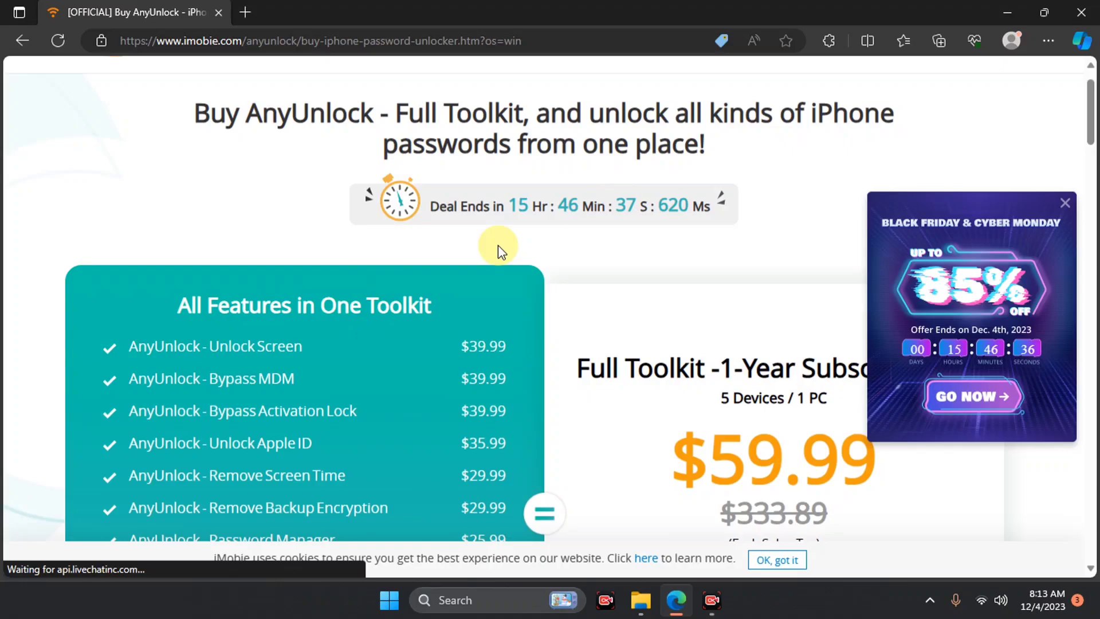
{"action": "left_click_drag", "start_coordinate": [498, 246], "coordinate": [583, 134]}
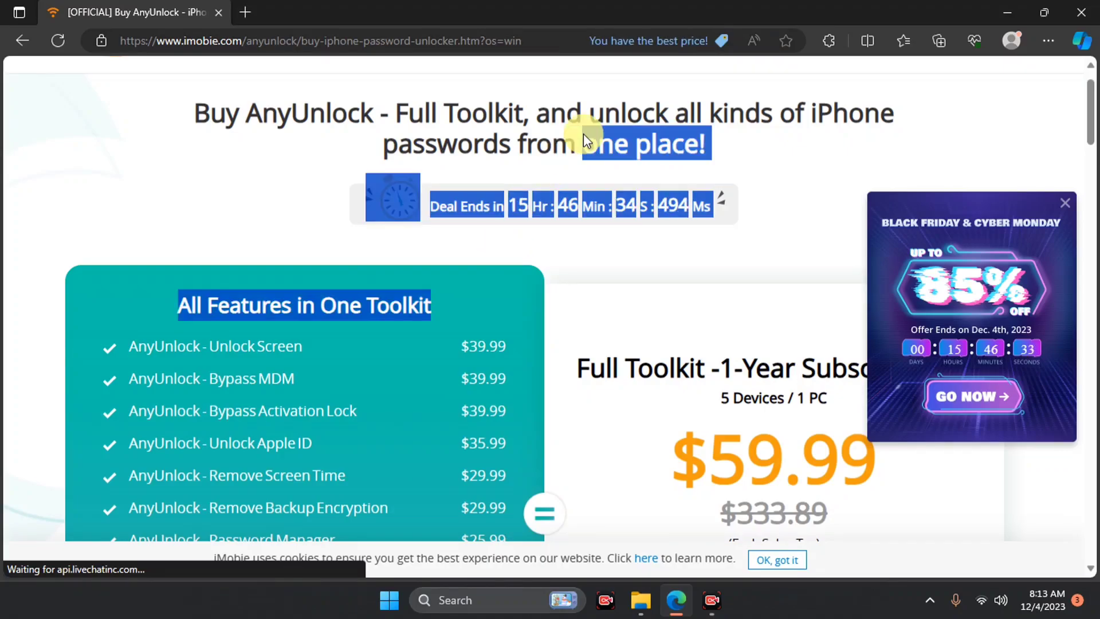
{"action": "left_click", "coordinate": [484, 171]}
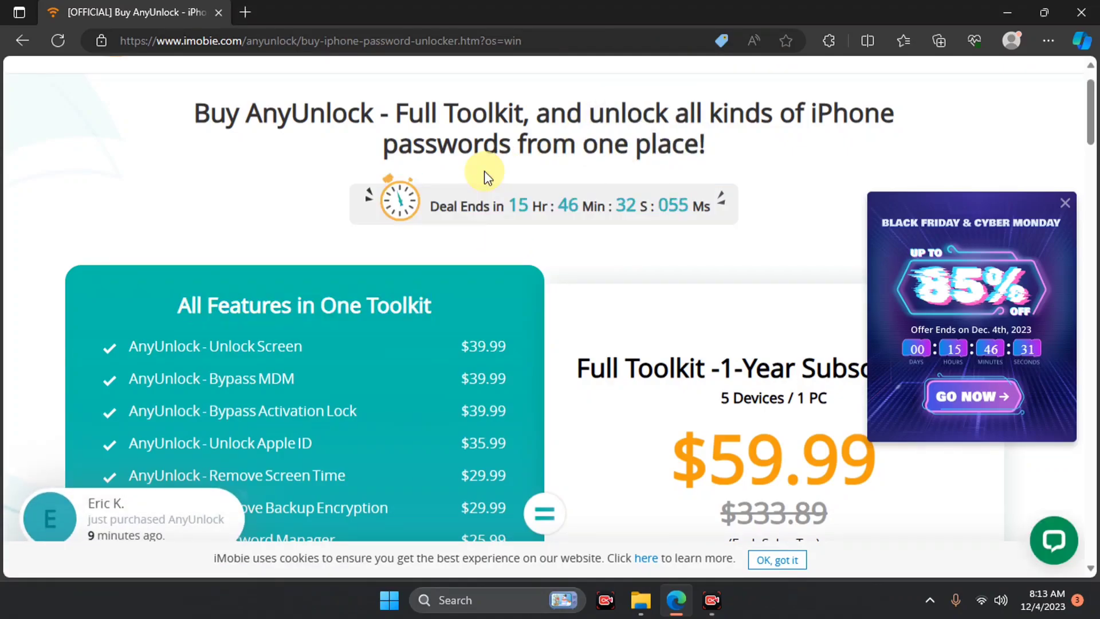
{"action": "scroll", "coordinate": [484, 171], "scroll_direction": "down", "scroll_amount": 2}
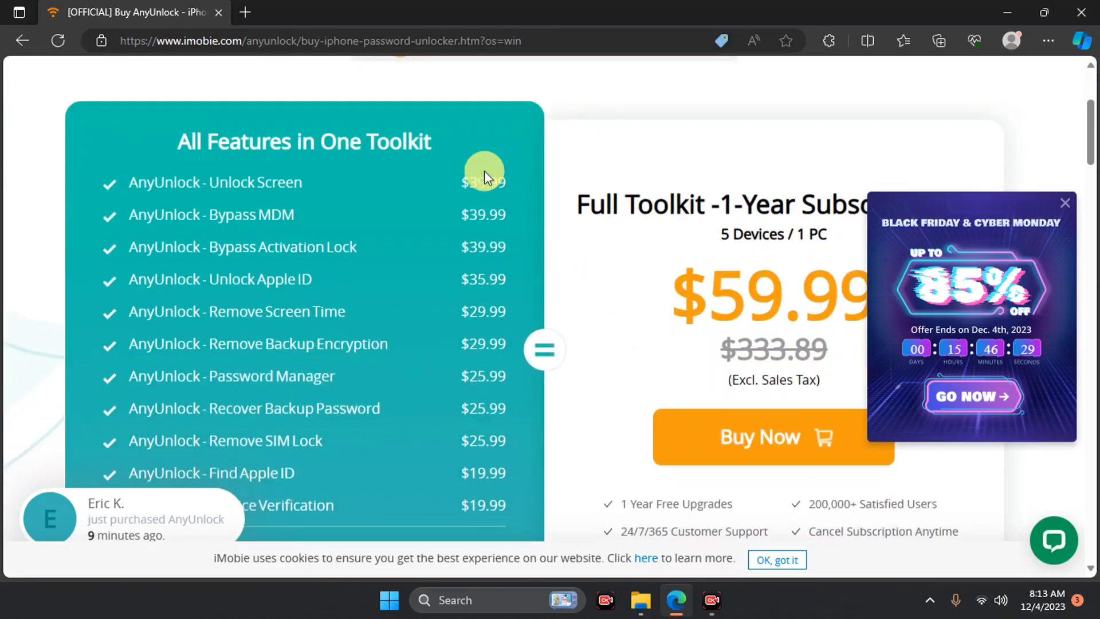
{"action": "scroll", "coordinate": [484, 171], "scroll_direction": "down", "scroll_amount": 2}
{"action": "scroll", "coordinate": [485, 171], "scroll_direction": "down", "scroll_amount": 1}
{"action": "scroll", "coordinate": [484, 172], "scroll_direction": "down", "scroll_amount": 2}
{"action": "scroll", "coordinate": [484, 171], "scroll_direction": "down", "scroll_amount": 2}
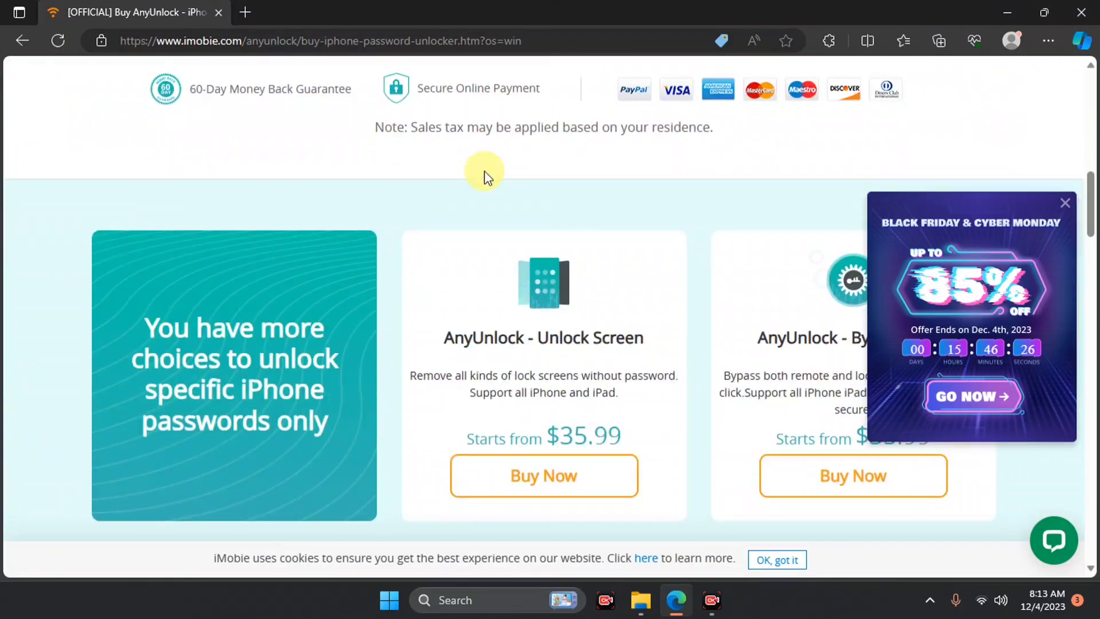
{"action": "scroll", "coordinate": [484, 170], "scroll_direction": "down", "scroll_amount": 1}
{"action": "scroll", "coordinate": [483, 171], "scroll_direction": "down", "scroll_amount": 1}
{"action": "scroll", "coordinate": [484, 171], "scroll_direction": "down", "scroll_amount": 1}
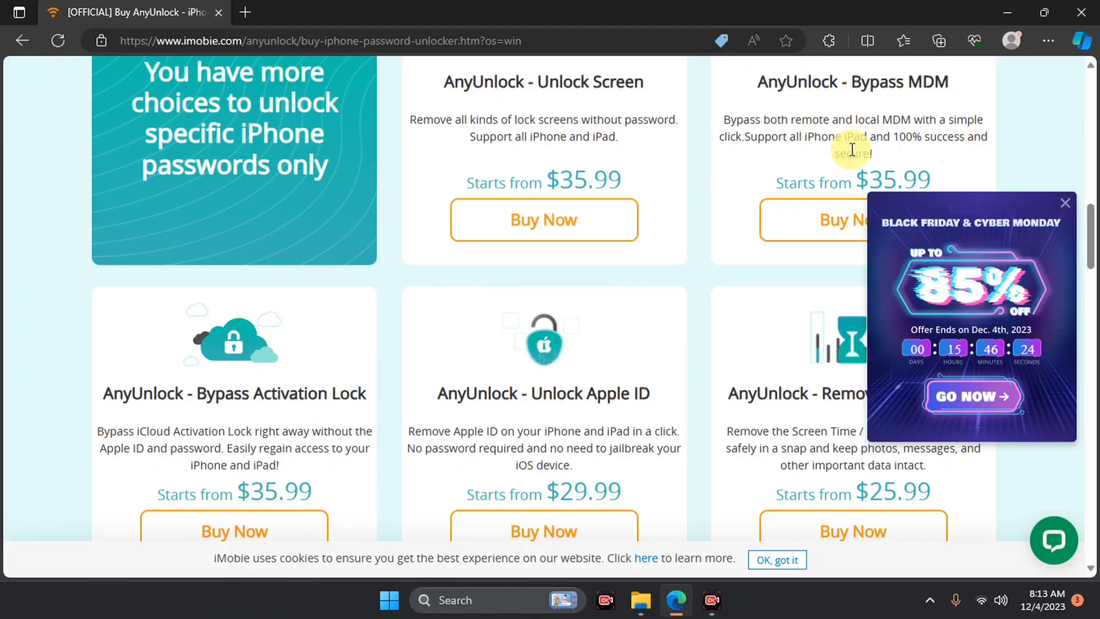
{"action": "left_click", "coordinate": [1066, 207]}
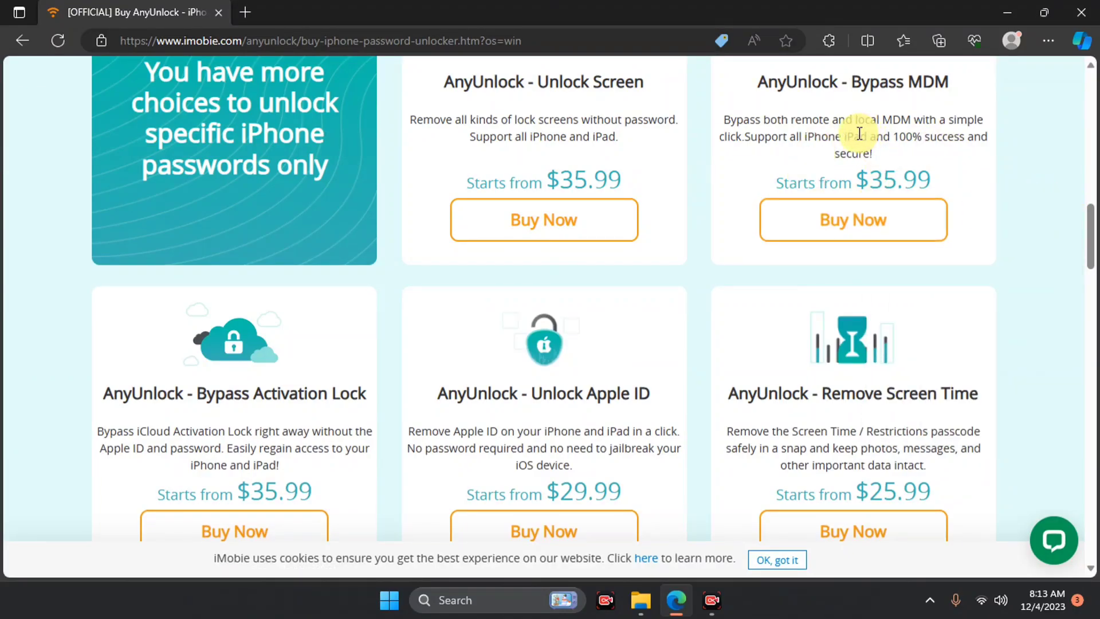
{"action": "scroll", "coordinate": [860, 133], "scroll_direction": "up", "scroll_amount": 1}
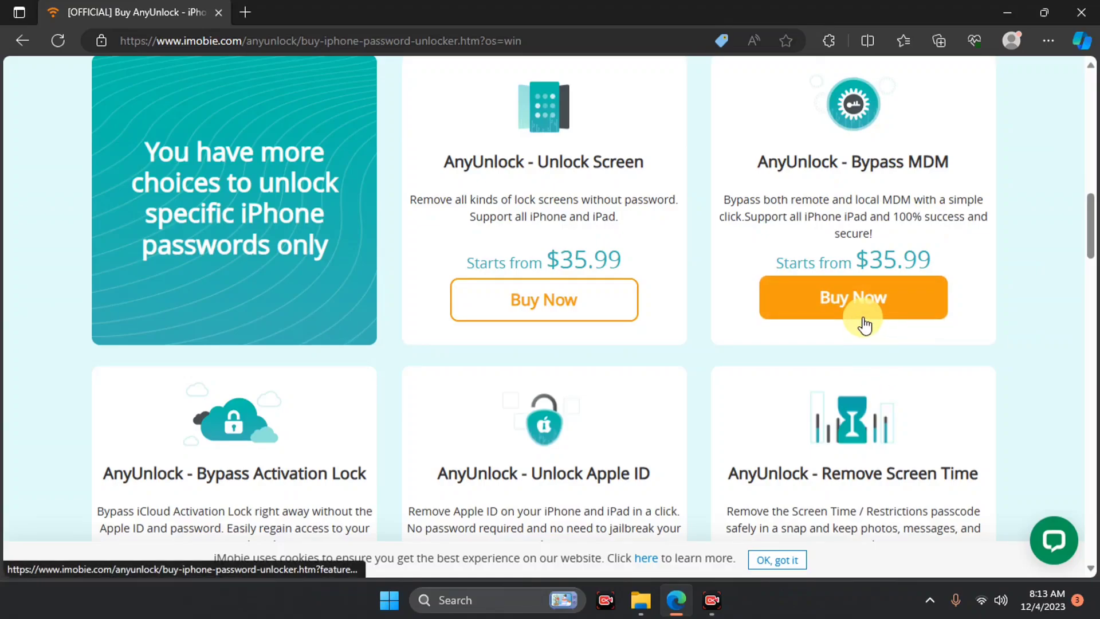
{"action": "left_click", "coordinate": [864, 325]}
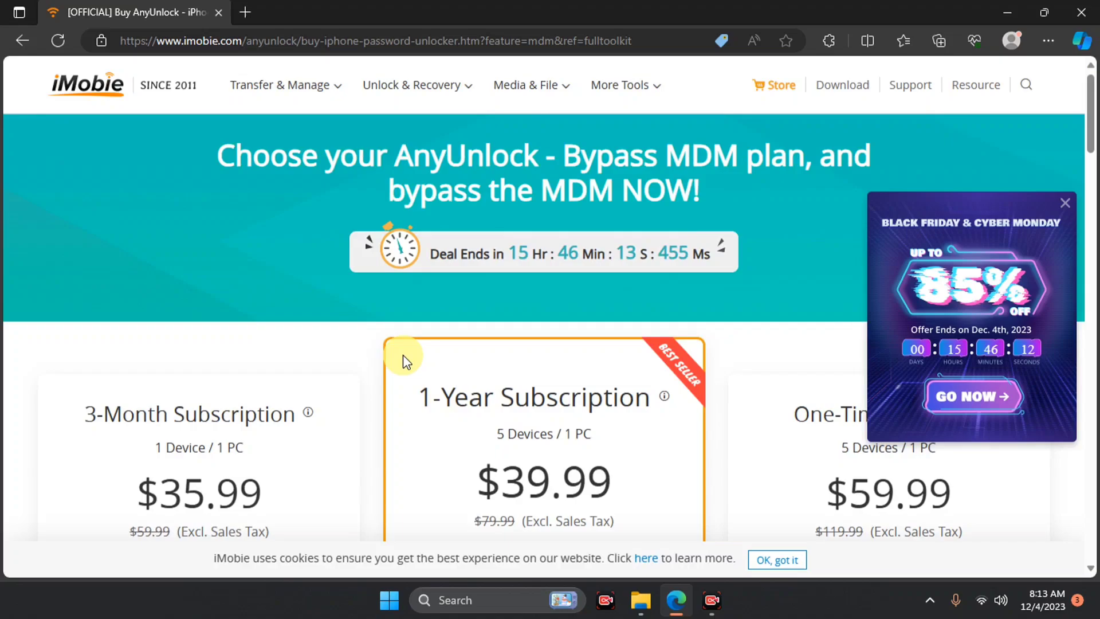
{"action": "scroll", "coordinate": [400, 372], "scroll_direction": "down", "scroll_amount": 1}
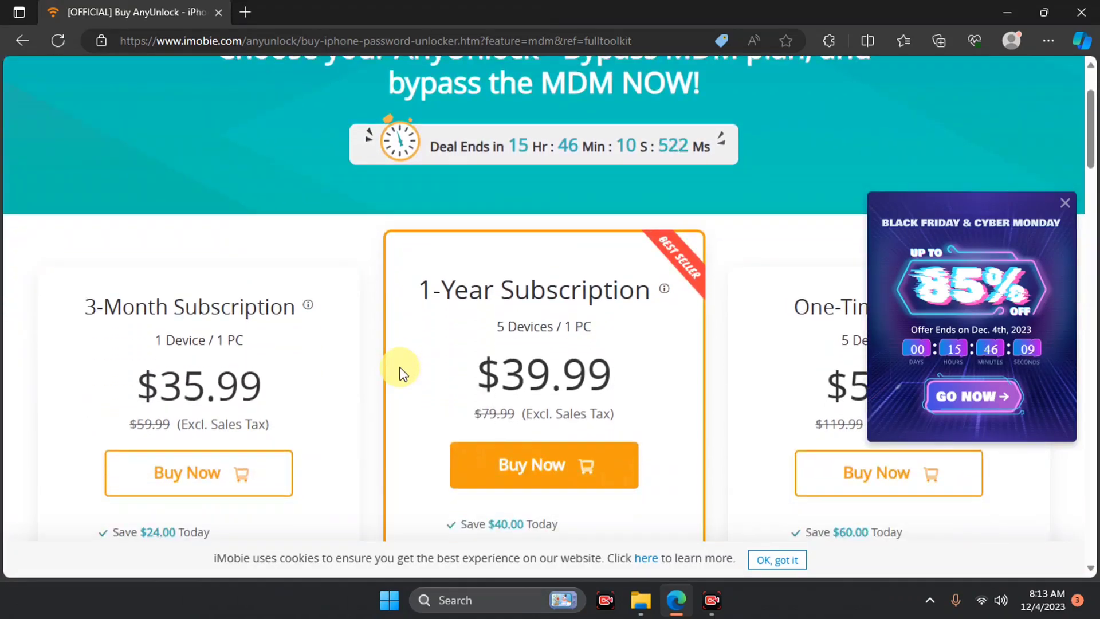
{"action": "scroll", "coordinate": [400, 372], "scroll_direction": "down", "scroll_amount": 1}
{"action": "scroll", "coordinate": [400, 373], "scroll_direction": "down", "scroll_amount": 1}
{"action": "scroll", "coordinate": [400, 373], "scroll_direction": "down", "scroll_amount": 1}
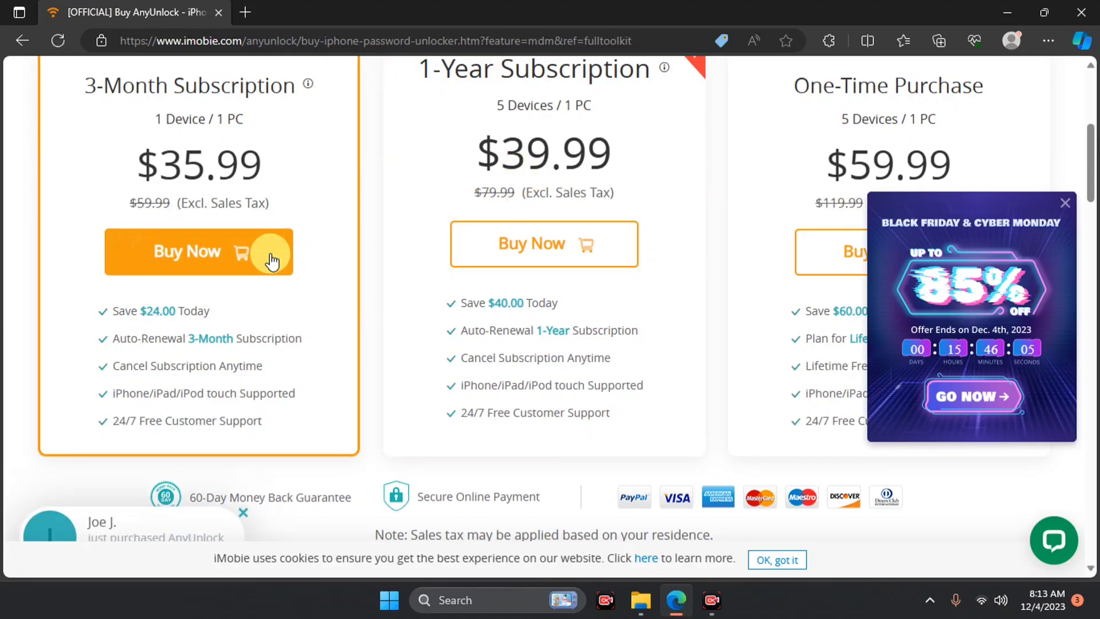
- Buy the Bypass MDM 1-Year Subscription for 5 devices at 39.99 USD
{"action": "left_click", "coordinate": [509, 269]}
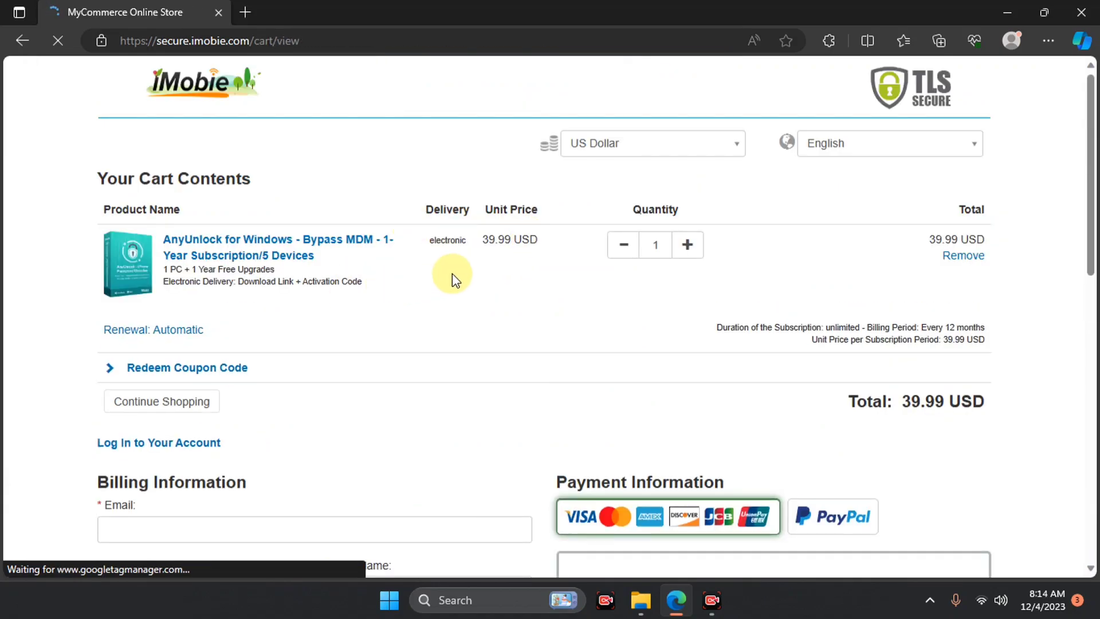
{"action": "scroll", "coordinate": [452, 273], "scroll_direction": "down", "scroll_amount": 2}
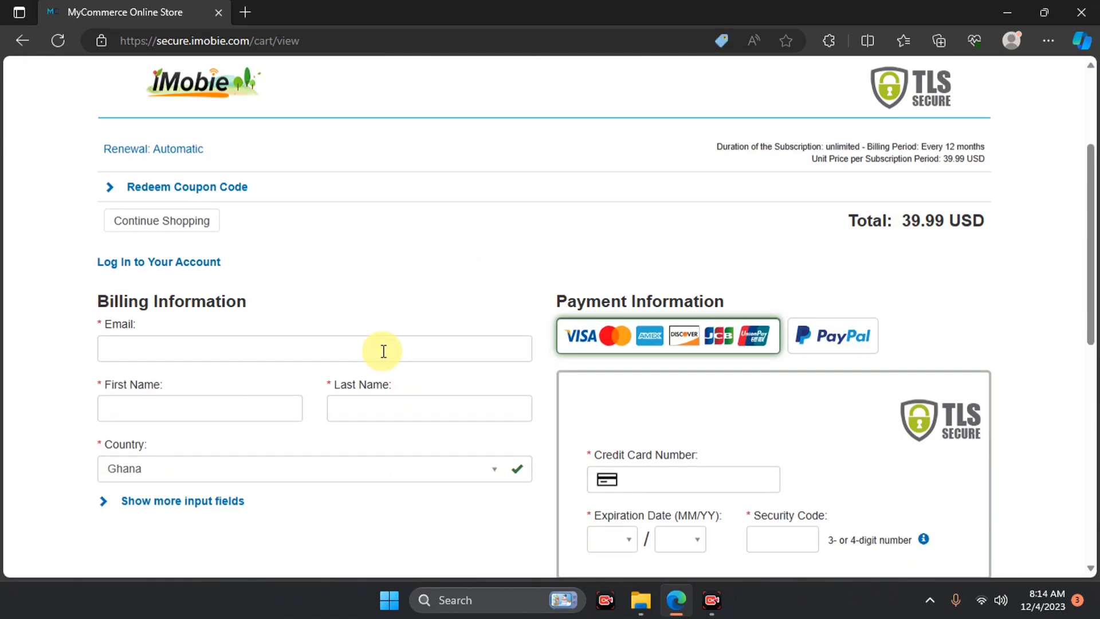
{"action": "scroll", "coordinate": [383, 350], "scroll_direction": "down", "scroll_amount": 3}
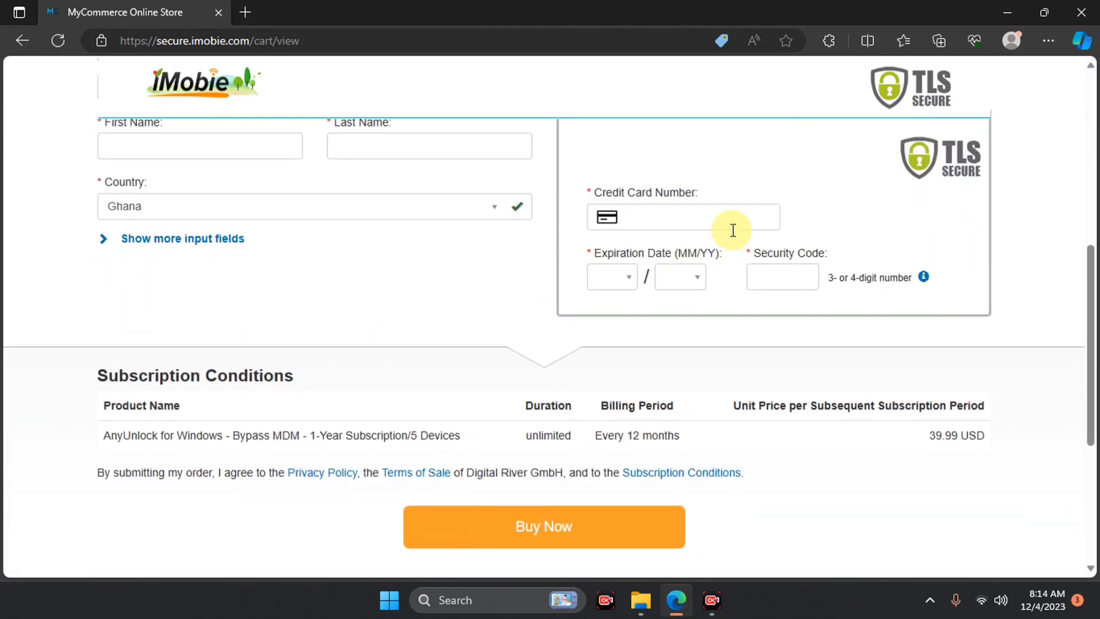